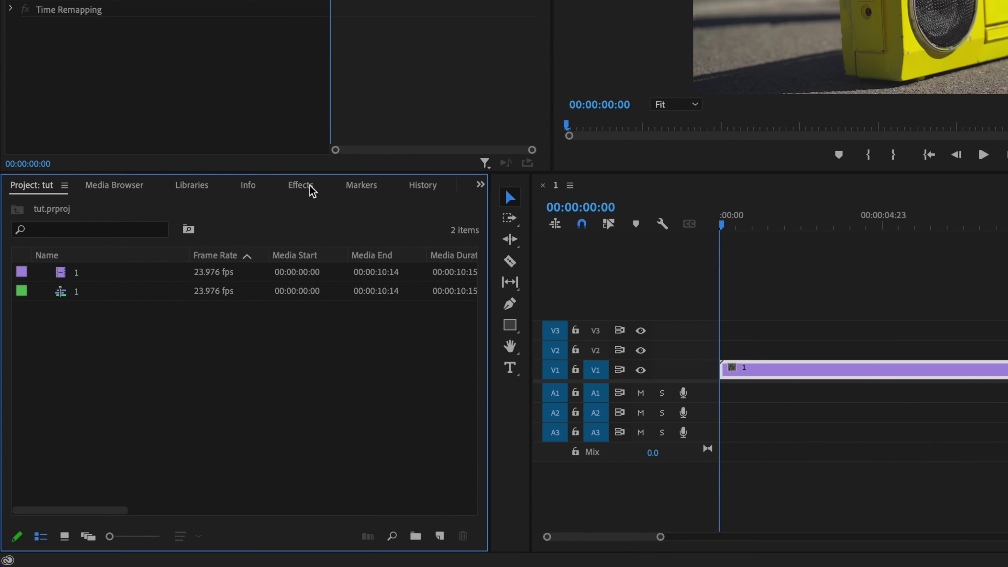
# Step: Apply the VR Digital Glitch effect to the boombox clip on V1
pyautogui.click(215, 345)
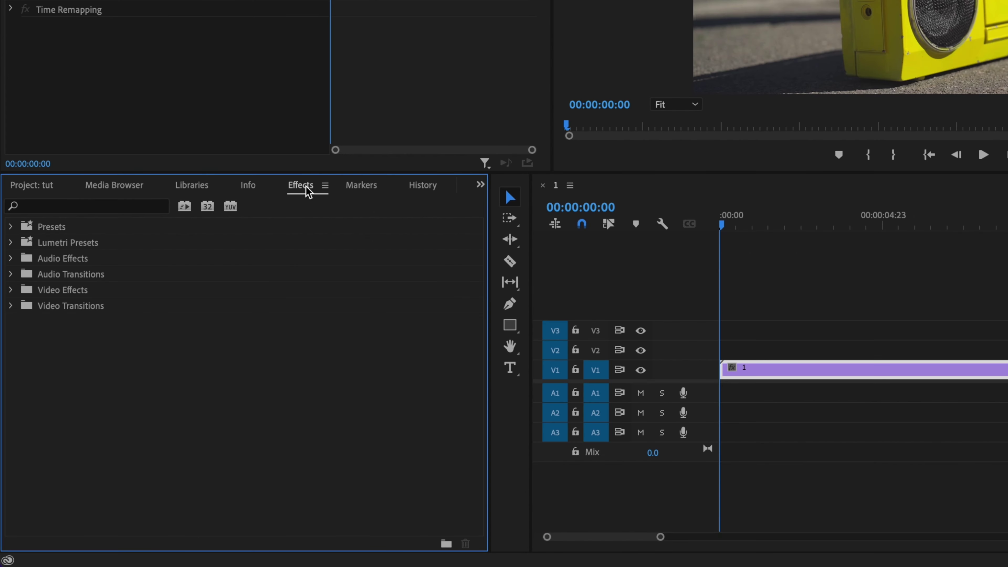
pyautogui.click(98, 359)
pyautogui.write('vr dig')
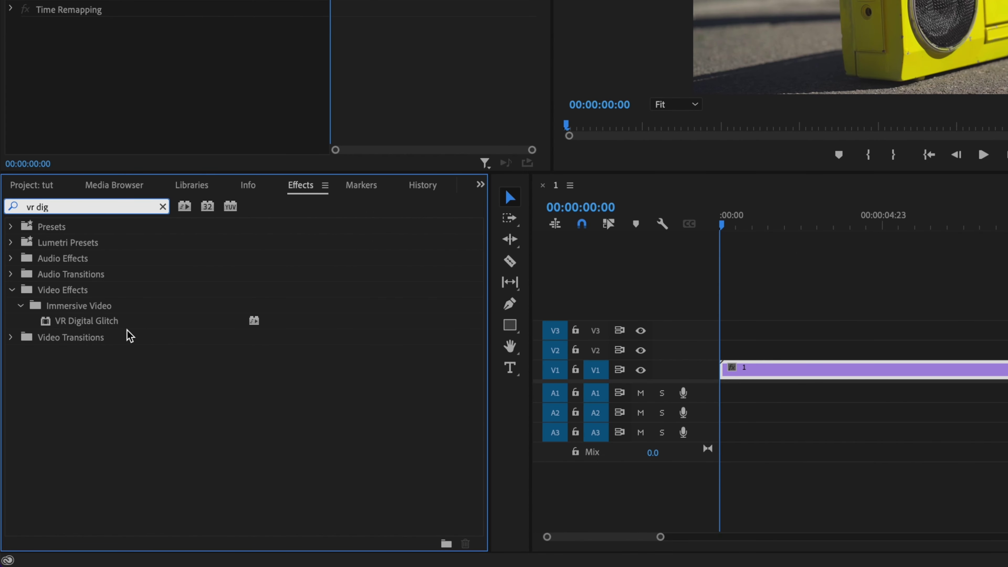
pyautogui.moveTo(118, 321); pyautogui.dragTo(730, 369)
pyautogui.moveTo(326, 369); pyautogui.dragTo(330, 356)
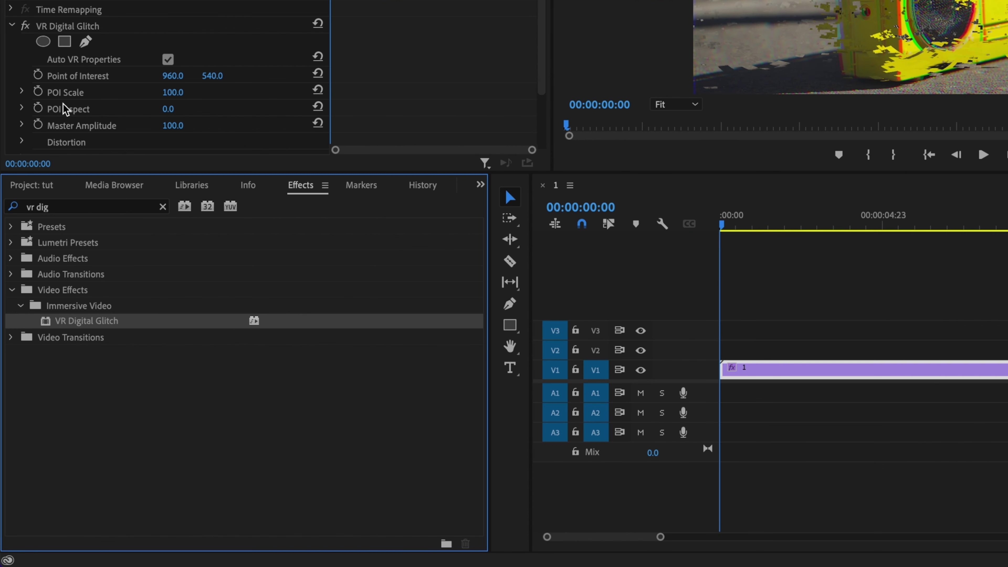
# Step: Add Directional Blur to the same clip and move the playhead just past one second
pyautogui.click(164, 209)
pyautogui.click(140, 207)
pyautogui.write('dire')
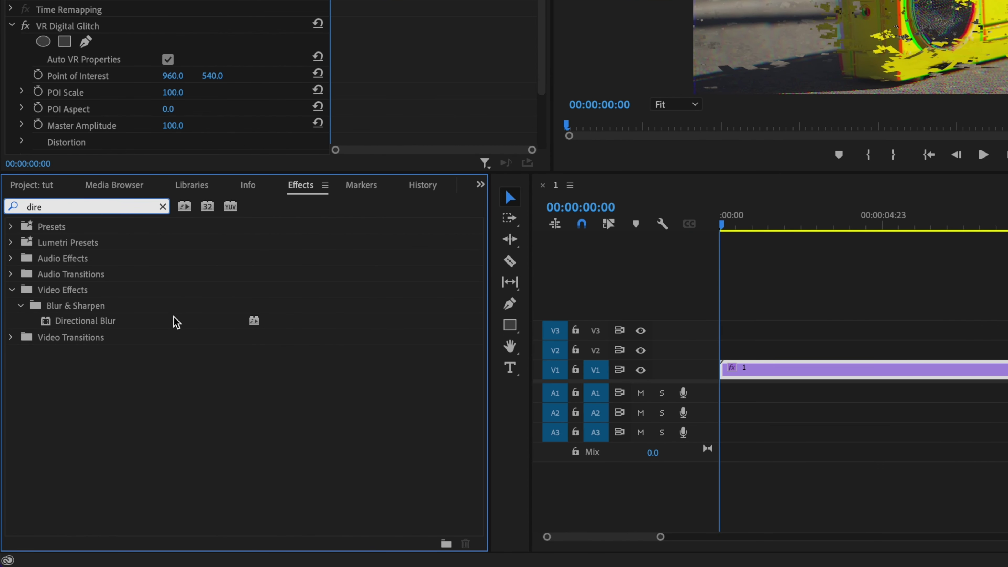
pyautogui.moveTo(131, 322); pyautogui.dragTo(864, 368)
pyautogui.moveTo(458, 368); pyautogui.dragTo(461, 367)
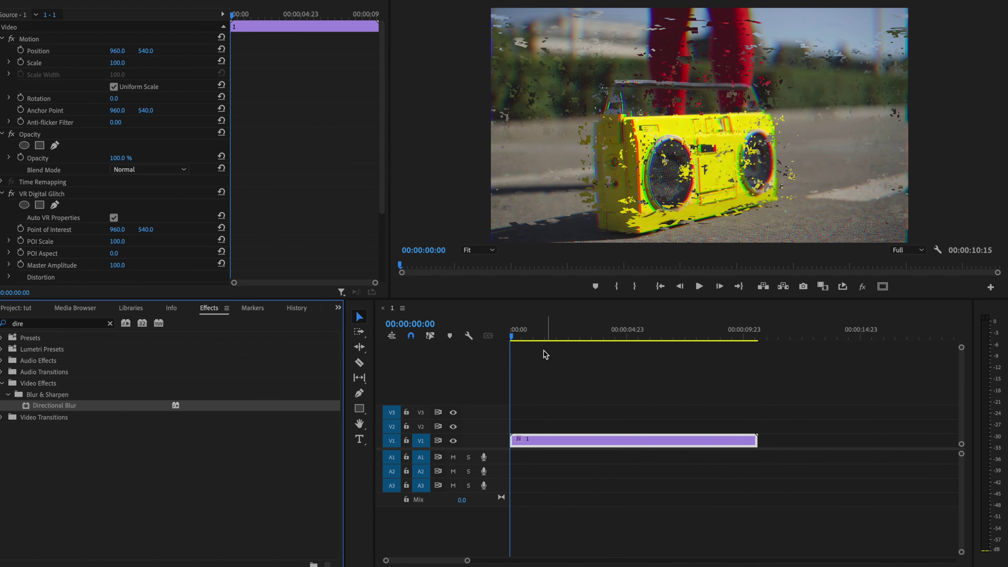
pyautogui.moveTo(515, 337); pyautogui.dragTo(540, 334)
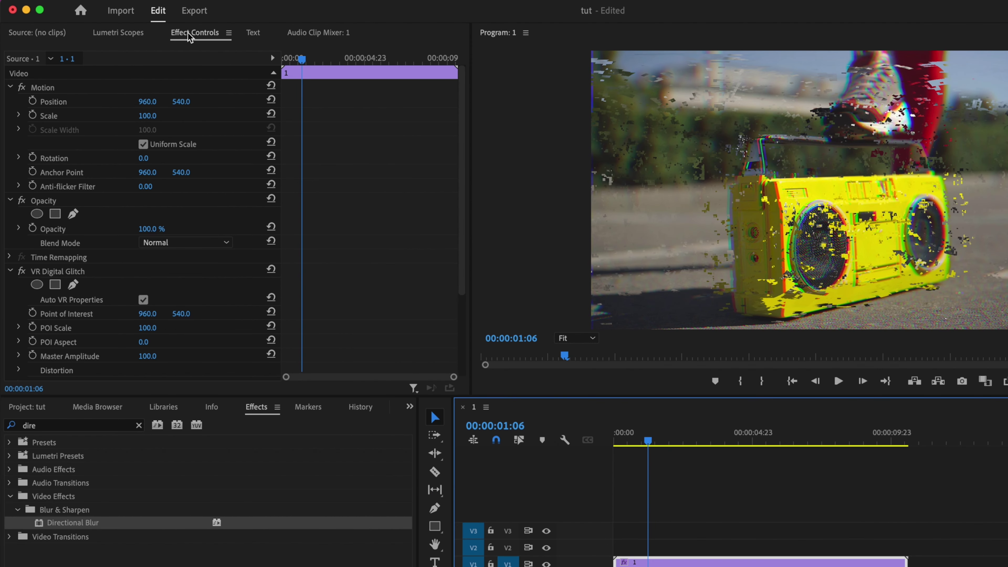
# Step: Set VR Digital Glitch Color Distortion to 100 and Distortion Rate to 0
pyautogui.scroll(-2, 340, 135)
pyautogui.scroll(-2, 413, 201)
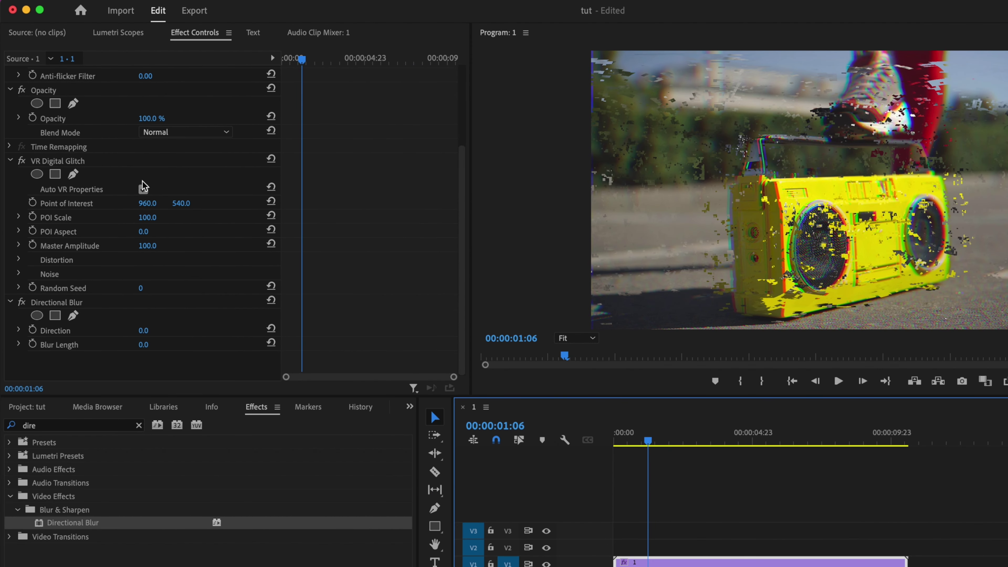
pyautogui.click(18, 258)
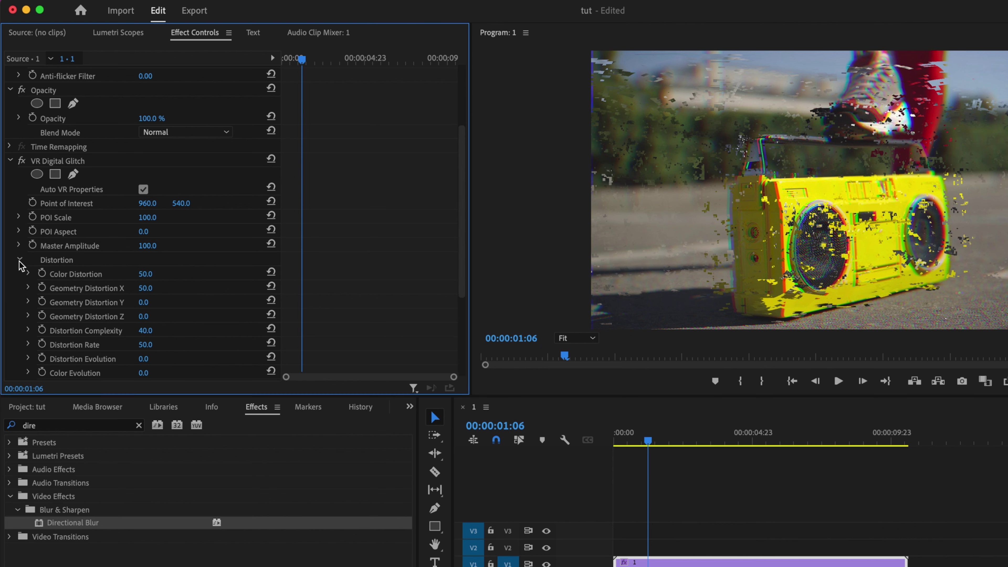
pyautogui.moveTo(163, 277); pyautogui.dragTo(183, 278)
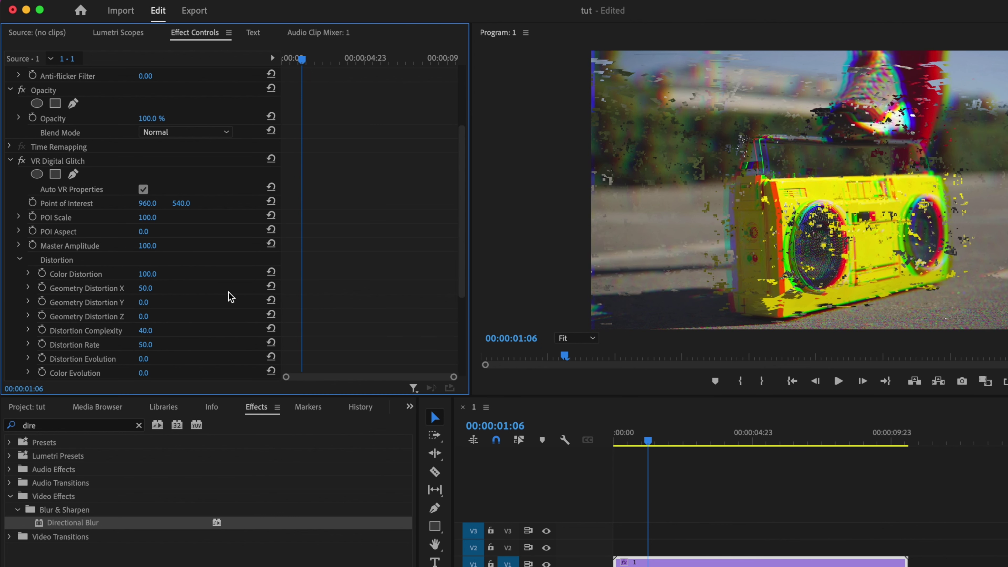
pyautogui.scroll(-2, 228, 293)
pyautogui.click(145, 290)
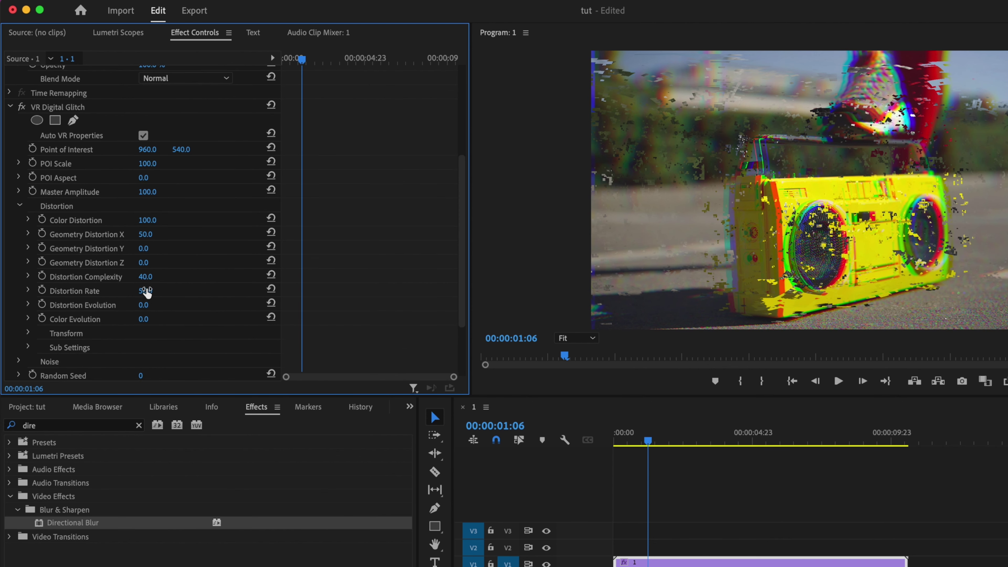
pyautogui.write('0')
pyautogui.press('Return')
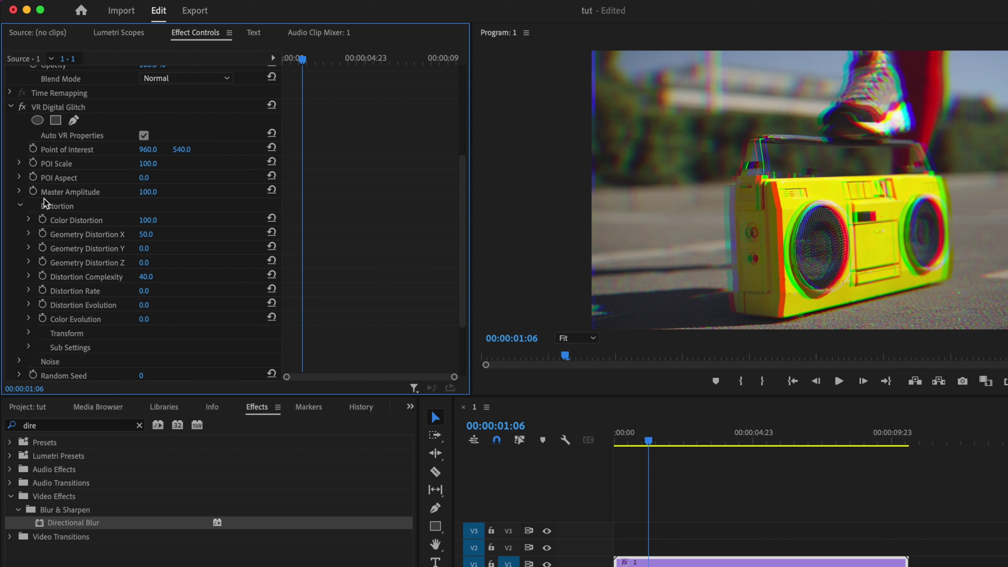
# Step: Keyframe Master Amplitude at 0 at 01:06, 100 at 01:09 and 0 at 01:12
pyautogui.click(34, 193)
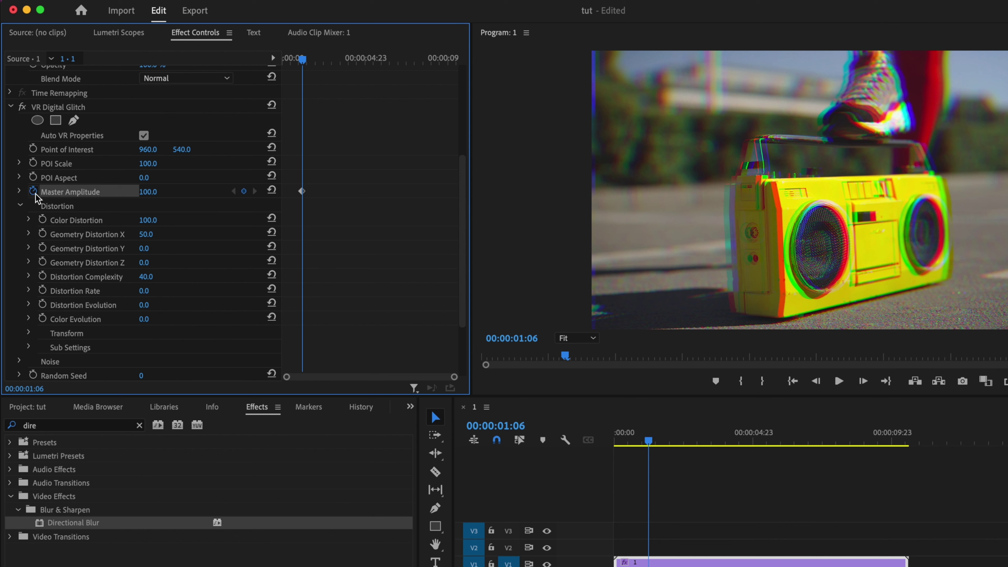
pyautogui.click(149, 192)
pyautogui.write('0')
pyautogui.press('Return')
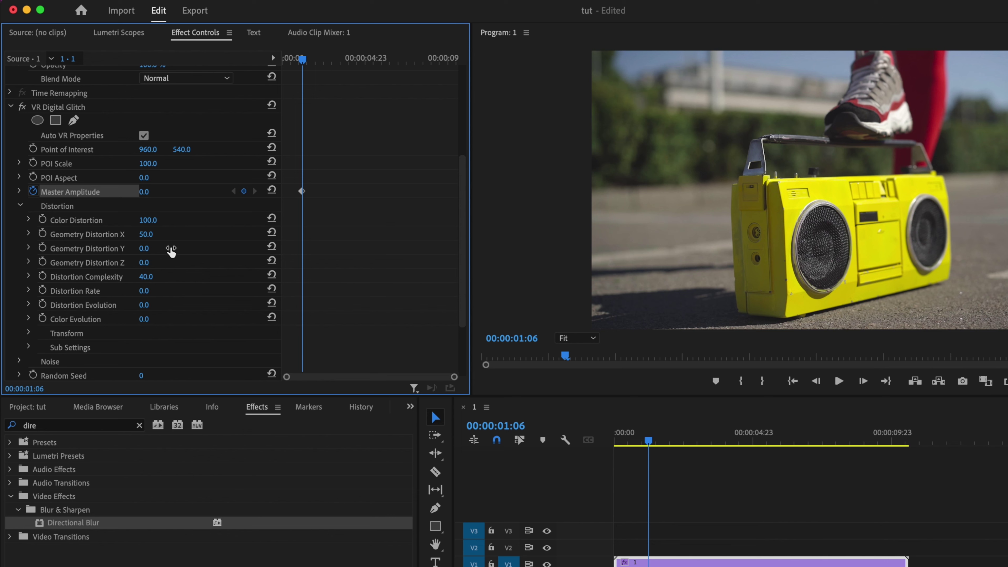
pyautogui.press('Right')
pyautogui.press('Right')
pyautogui.press('Right')
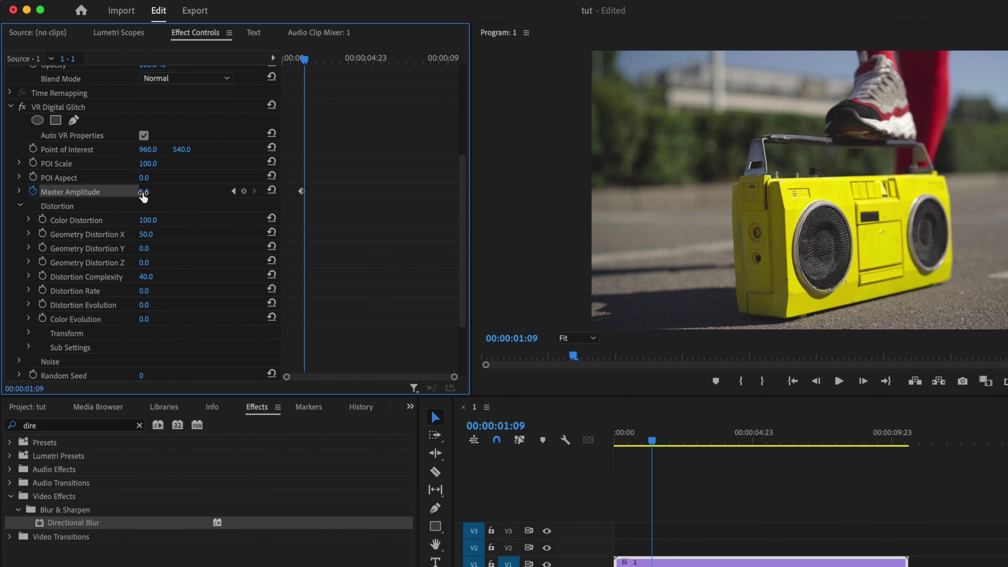
pyautogui.moveTo(143, 191); pyautogui.dragTo(158, 192)
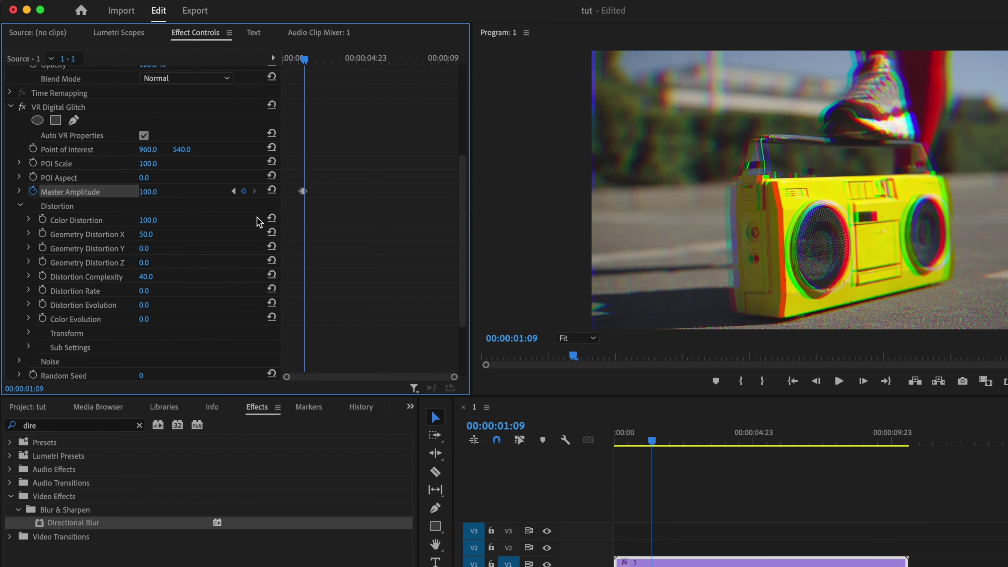
pyautogui.press('Right')
pyautogui.press('Right')
pyautogui.press('Right')
pyautogui.moveTo(155, 196); pyautogui.dragTo(149, 194)
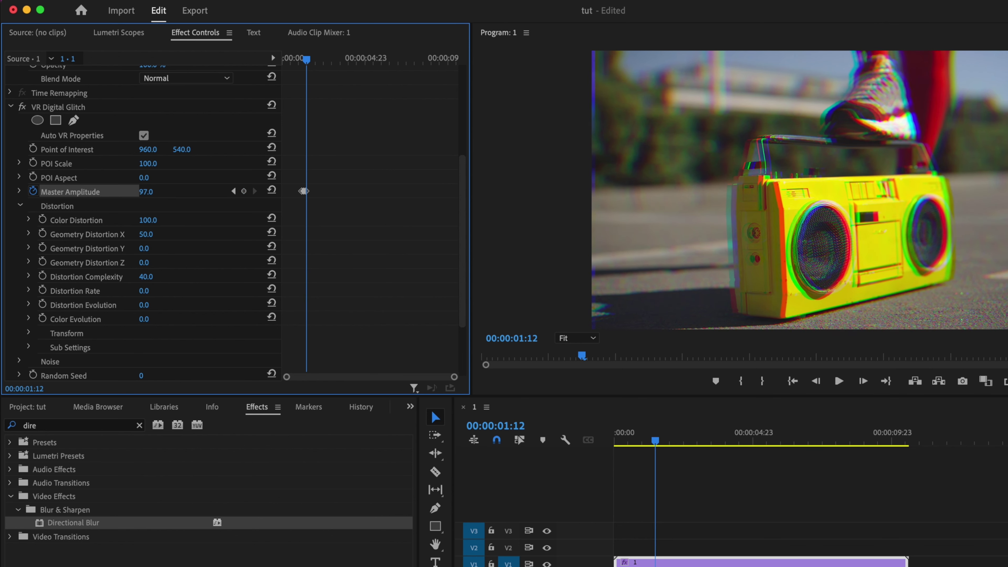
# Step: Preview the glitch burst from 00:00:00:20, then return to the first Master Amplitude keyframe
pyautogui.moveTo(308, 60); pyautogui.dragTo(300, 62)
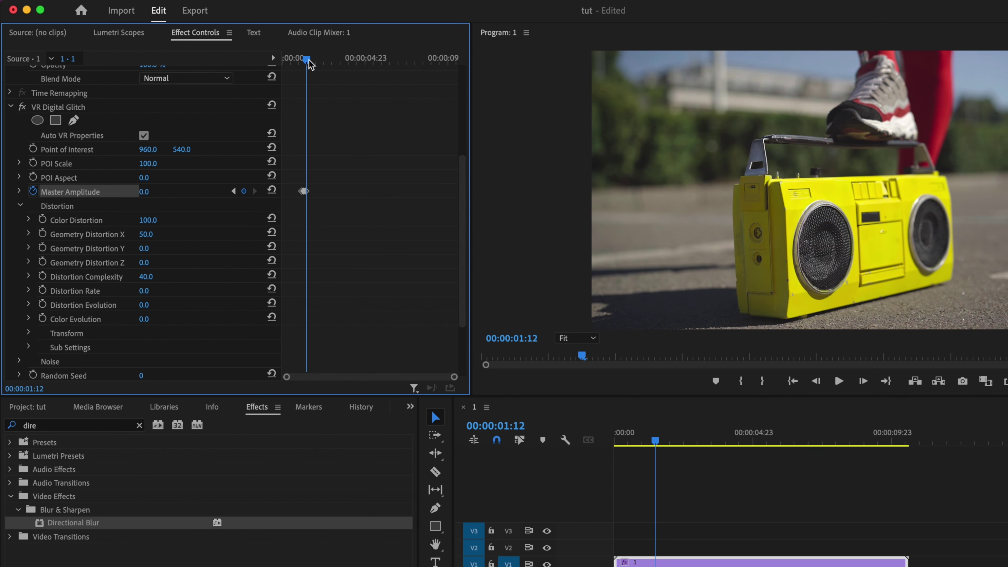
pyautogui.press('space')
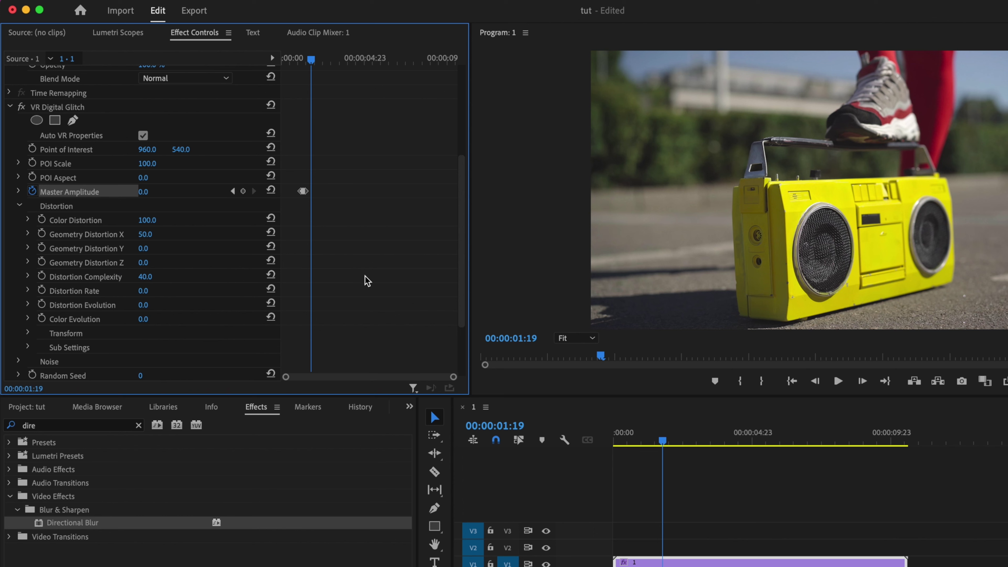
pyautogui.moveTo(453, 377); pyautogui.dragTo(401, 385)
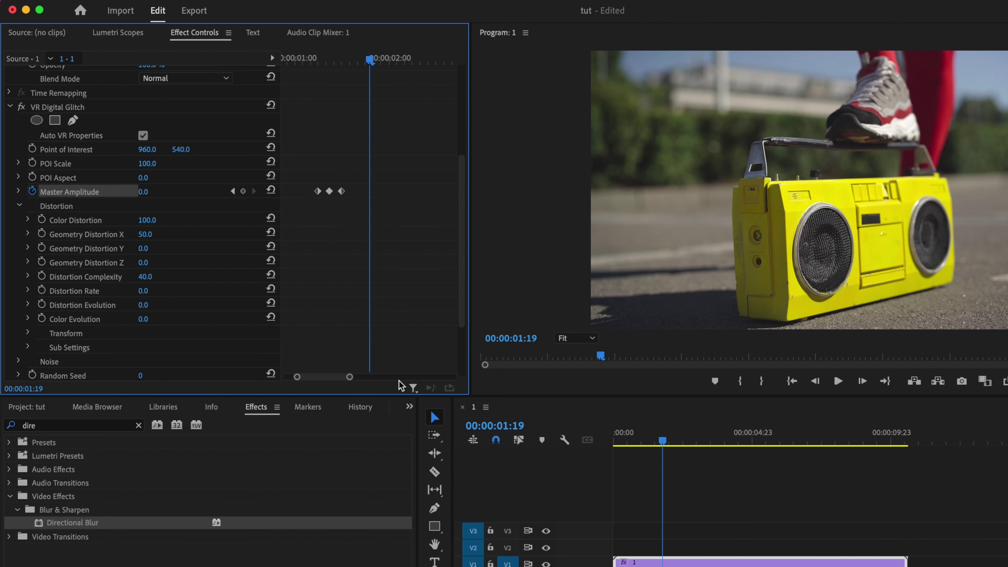
pyautogui.click(233, 192)
pyautogui.click(233, 191)
pyautogui.click(232, 191)
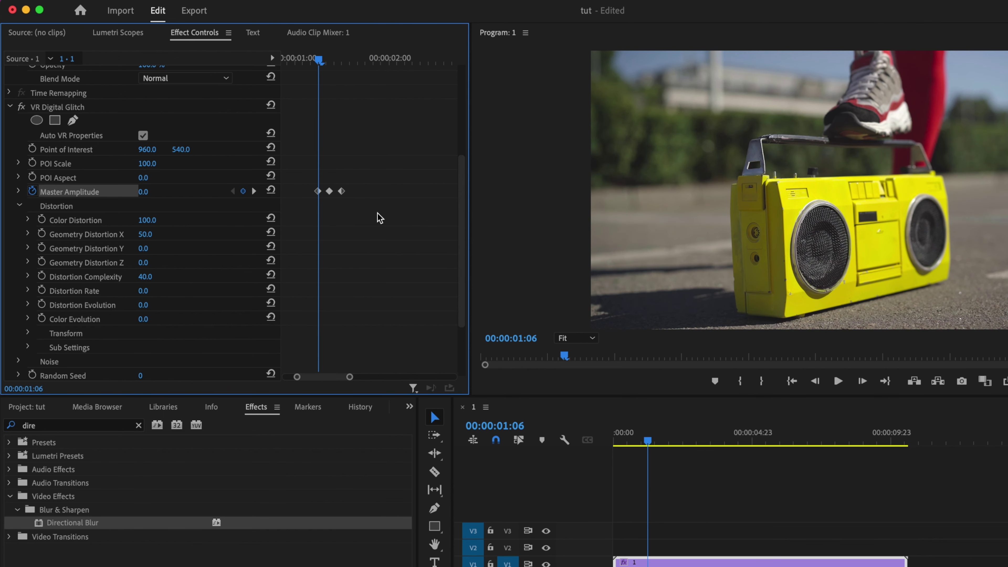
# Step: Keyframe Blur Length at 0 at 01:06, 5 at 01:09 and 0 at 01:12
pyautogui.scroll(-3, 432, 235)
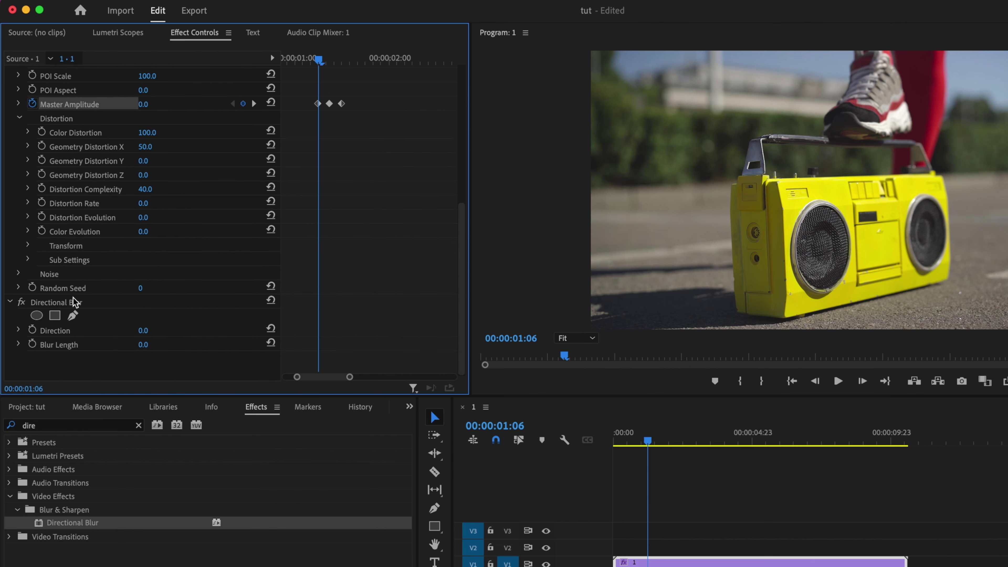
pyautogui.click(36, 347)
pyautogui.click(35, 344)
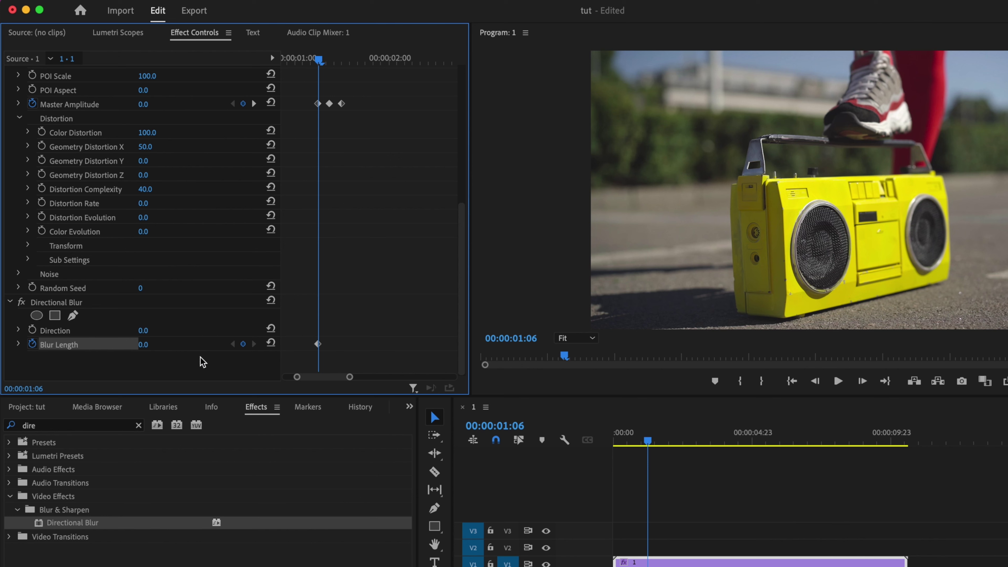
pyautogui.press('Right')
pyautogui.press('Right')
pyautogui.press('Right')
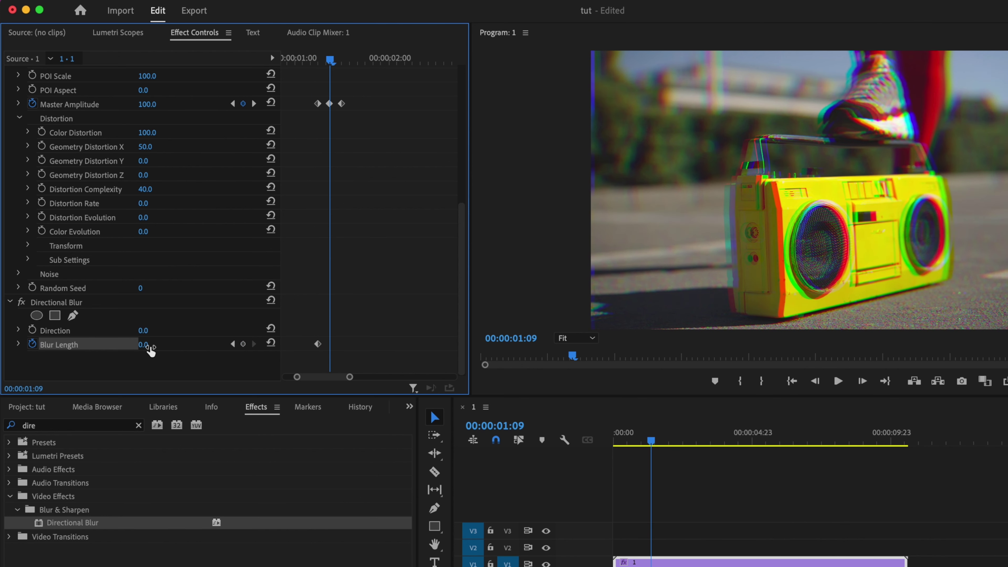
pyautogui.click(144, 345)
pyautogui.write('5')
pyautogui.press('Return')
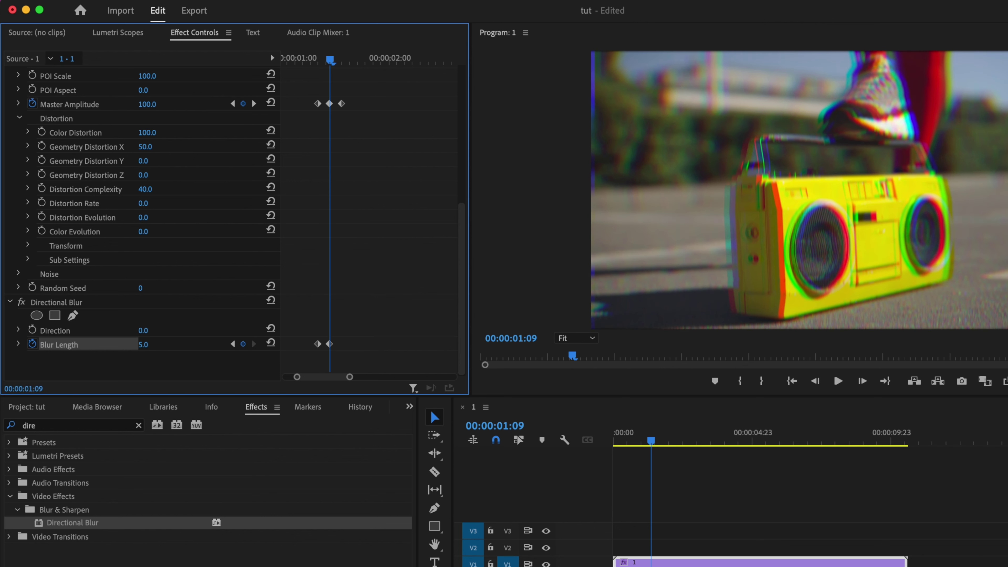
pyautogui.press('Right')
pyautogui.press('Right')
pyautogui.press('Right')
pyautogui.moveTo(153, 349); pyautogui.dragTo(147, 348)
# Step: Preview the blur and glitch burst from 01:04, then return to the 01:06 keyframe
pyautogui.moveTo(334, 64); pyautogui.dragTo(308, 63)
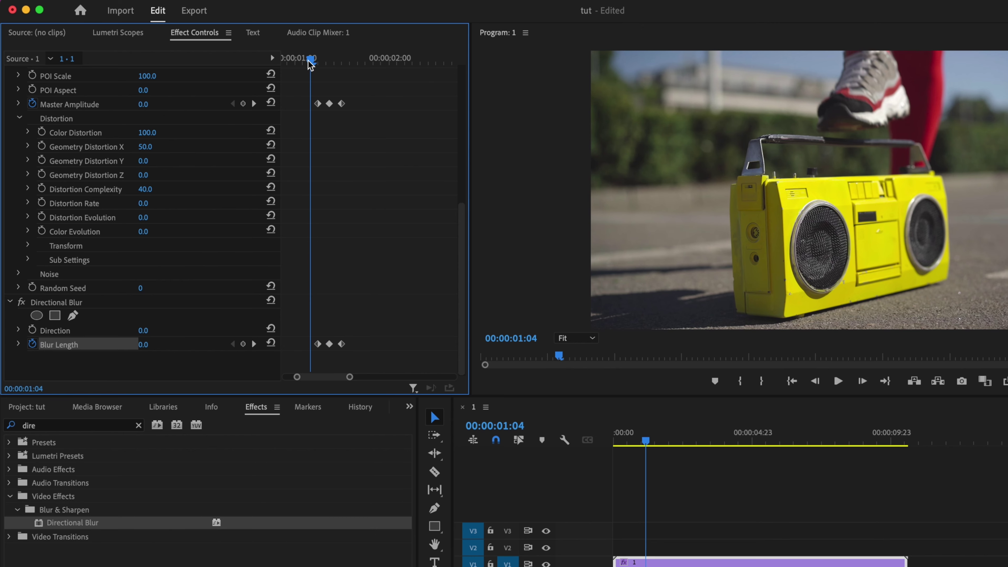
pyautogui.press('space')
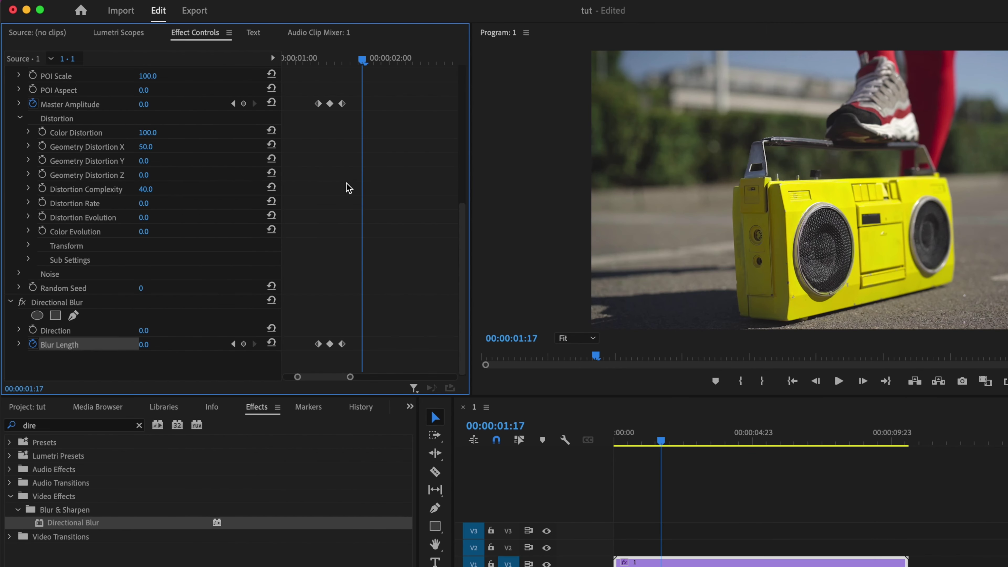
pyautogui.click(234, 343)
pyautogui.click(233, 344)
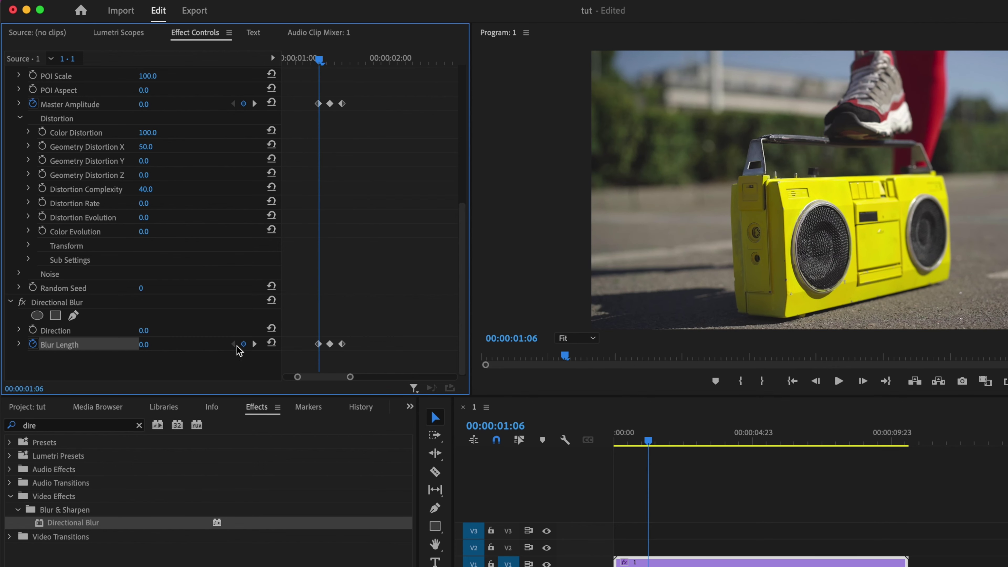
pyautogui.scroll(6, 235, 309)
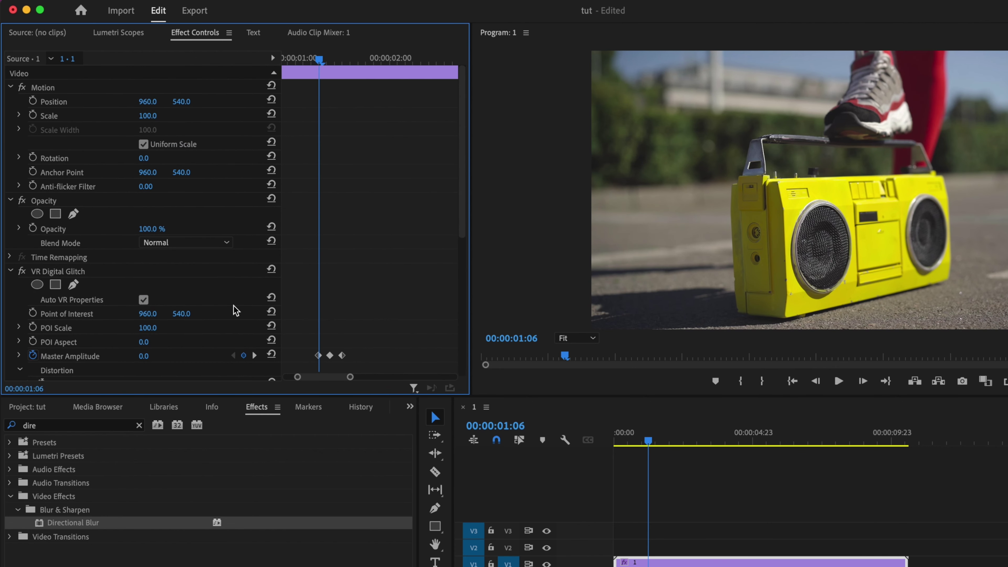
# Step: Set the clip Scale to 115 and add a first Position keyframe at 01:06
pyautogui.click(157, 114)
pyautogui.write('115')
pyautogui.press('Return')
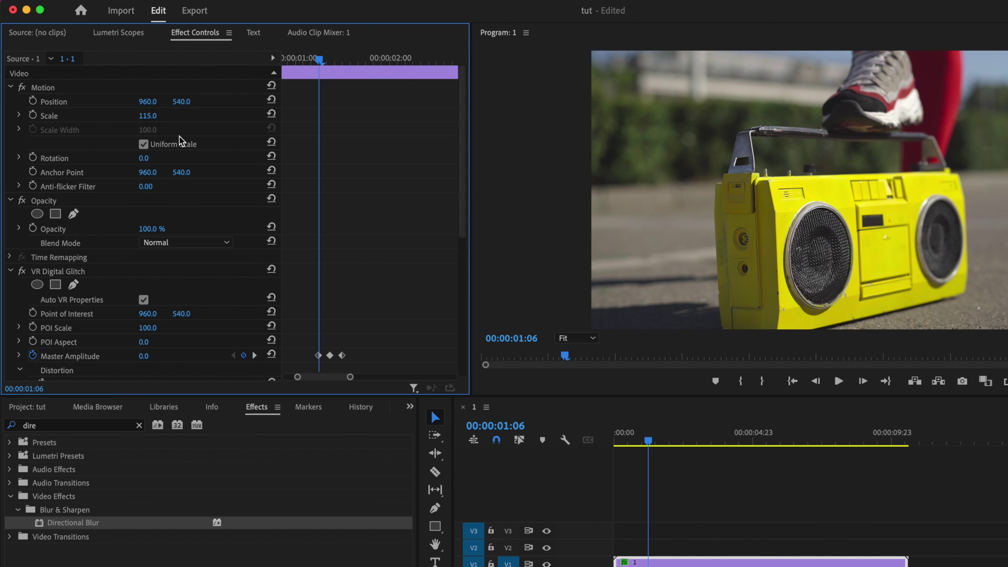
pyautogui.click(33, 101)
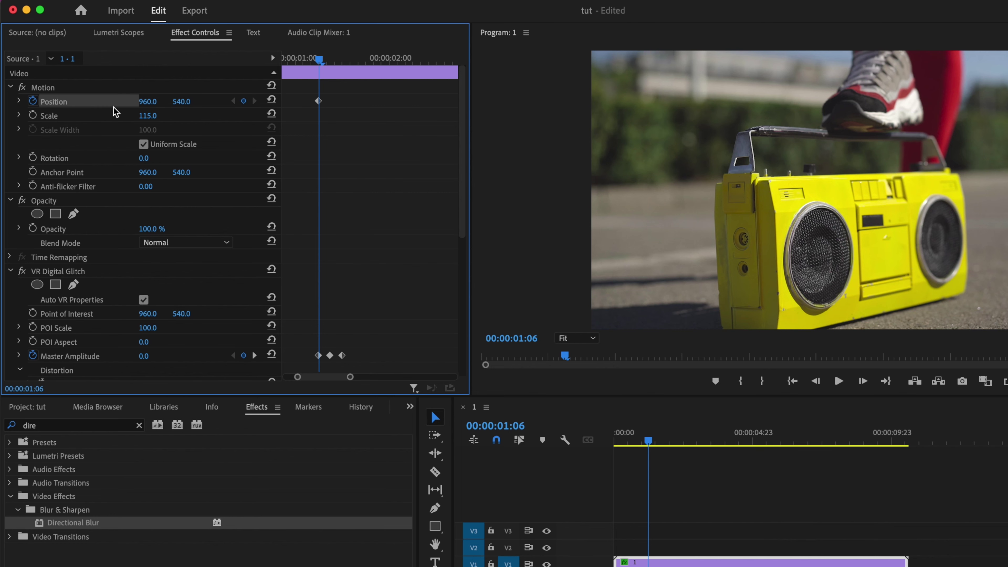
# Step: Keyframe Position frame by frame: shifted up, centred, offset to 1101, 599, then centred again
pyautogui.press('Right')
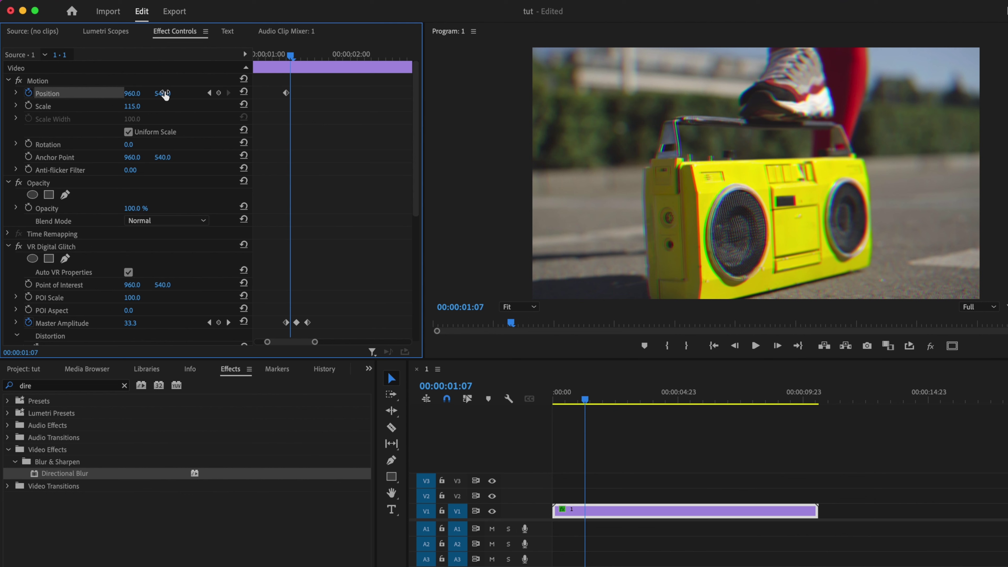
pyautogui.moveTo(166, 97)
pyautogui.mouseDown()
pyautogui.moveTo(142, 97)
pyautogui.moveTo(168, 94)
pyautogui.mouseUp()
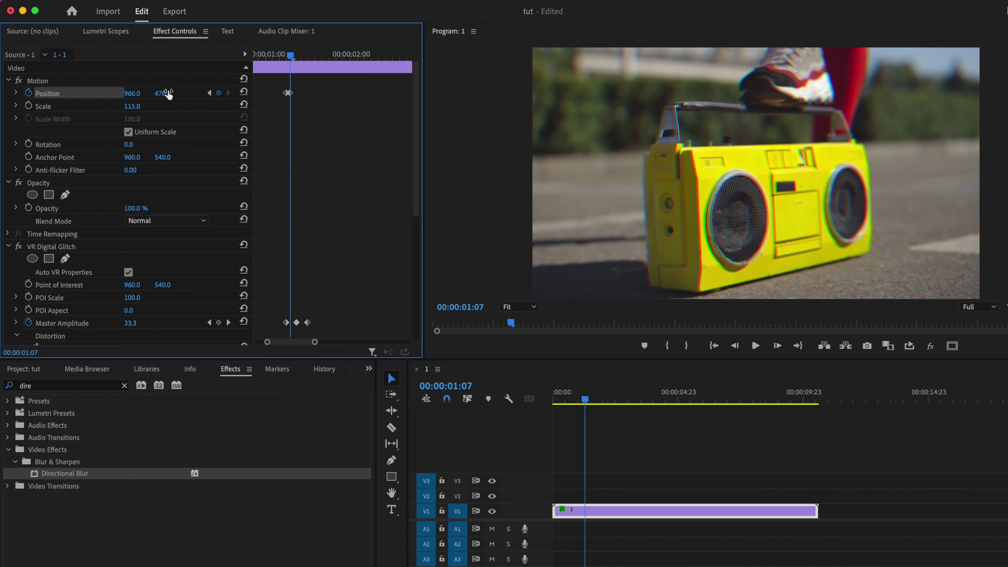
pyautogui.press('Right')
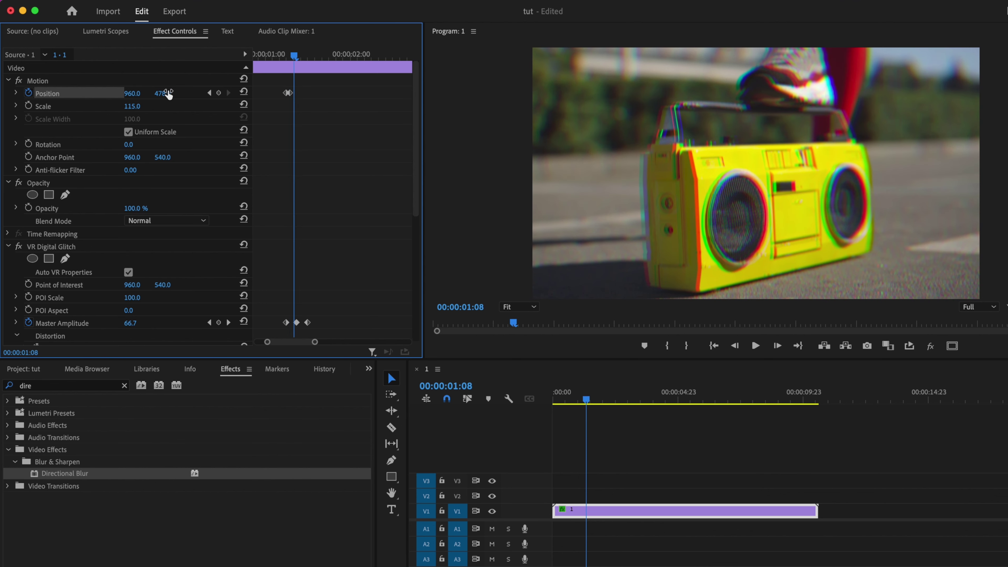
pyautogui.click(243, 93)
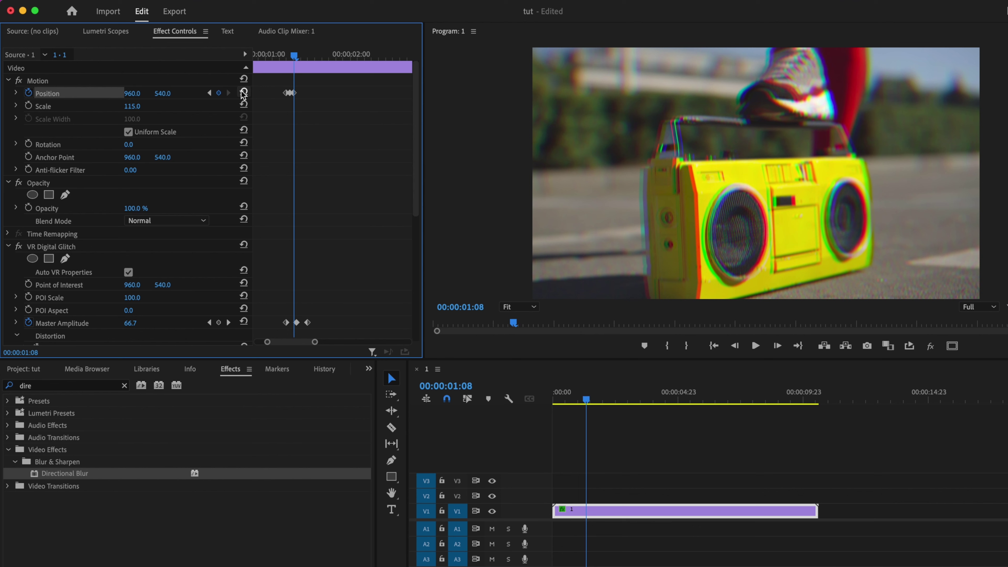
pyautogui.press('Right')
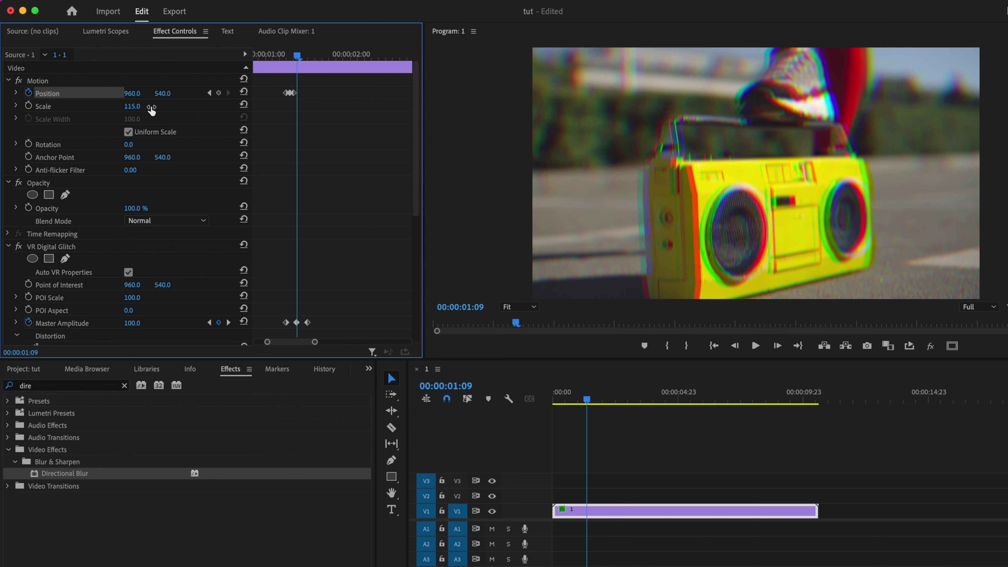
pyautogui.moveTo(163, 93)
pyautogui.mouseDown()
pyautogui.moveTo(198, 93)
pyautogui.moveTo(151, 93)
pyautogui.moveTo(184, 93)
pyautogui.moveTo(159, 92)
pyautogui.mouseUp()
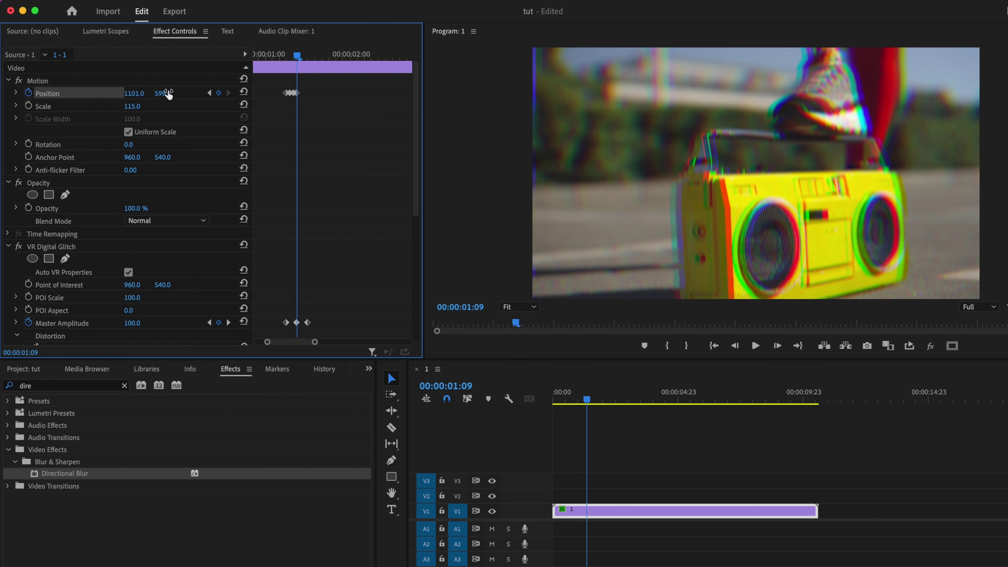
pyautogui.press('Right')
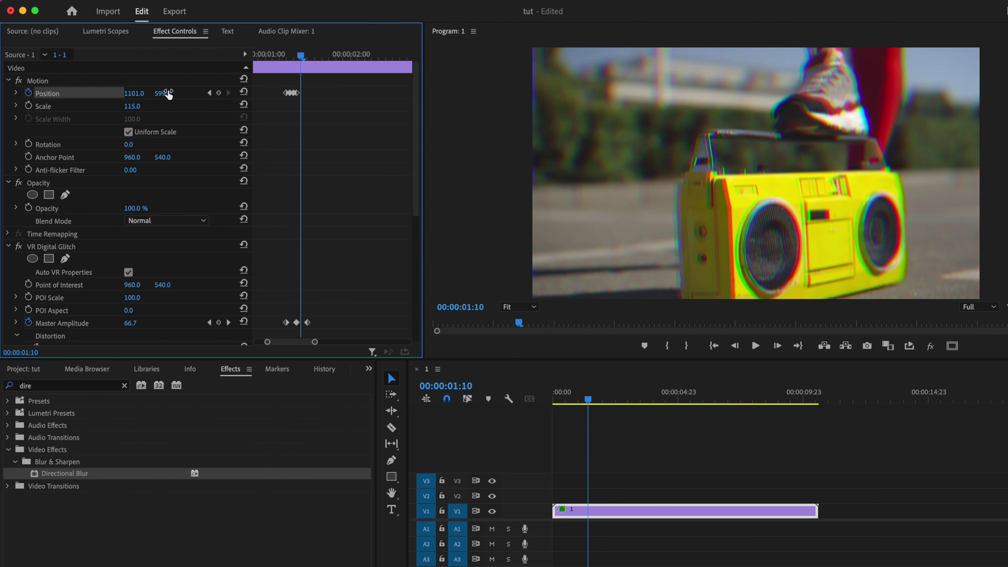
pyautogui.click(244, 92)
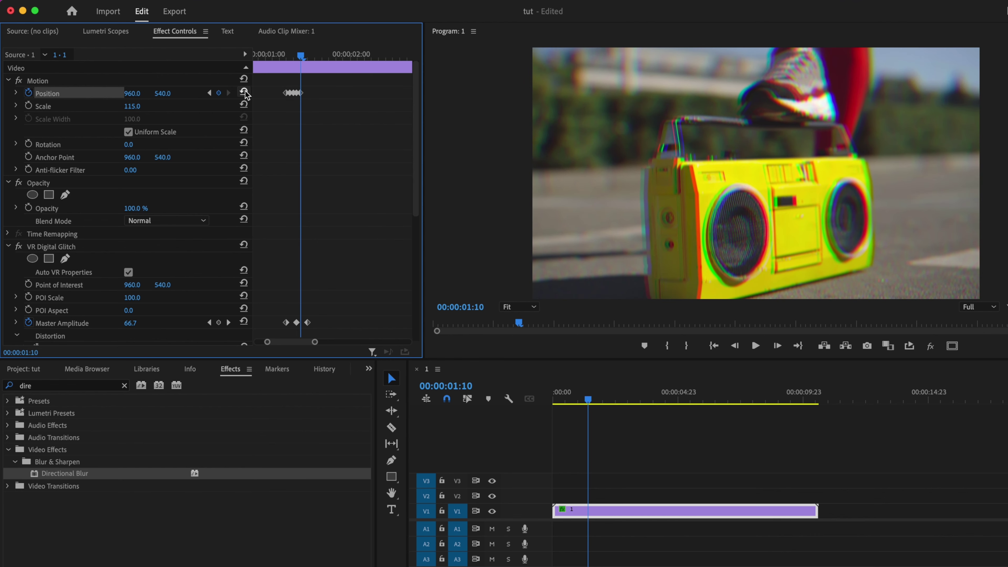
# Step: Set Position Y to 470 on the next frame, recentre to 960, 540, and preview the shake
pyautogui.press('Right')
pyautogui.click(163, 93)
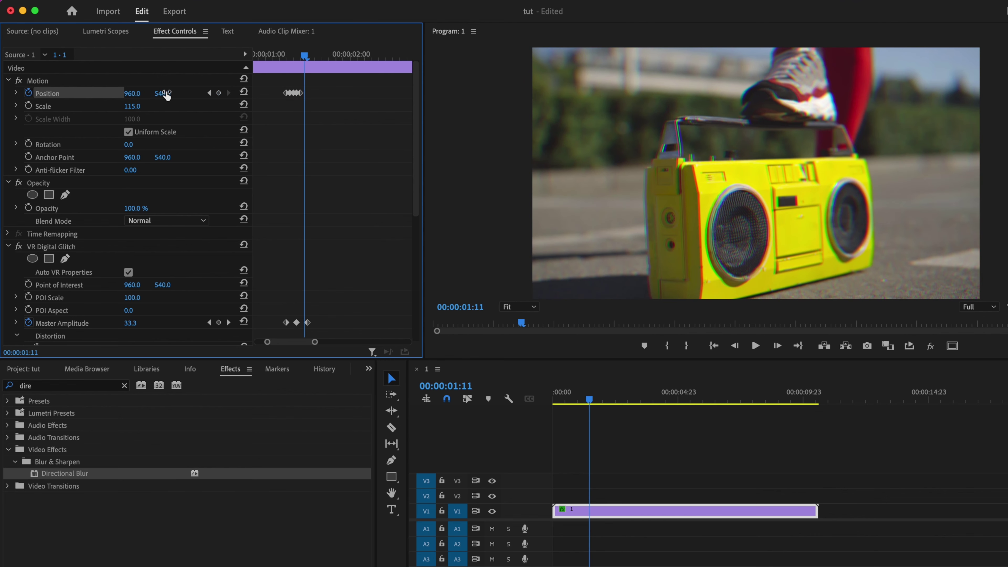
pyautogui.write('470')
pyautogui.press('Return')
pyautogui.press('Right')
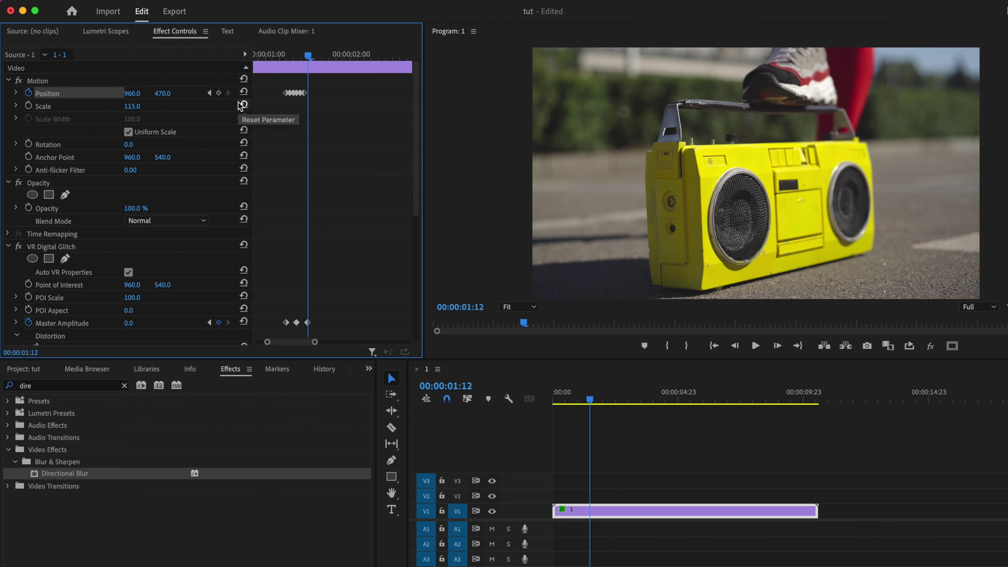
pyautogui.click(244, 92)
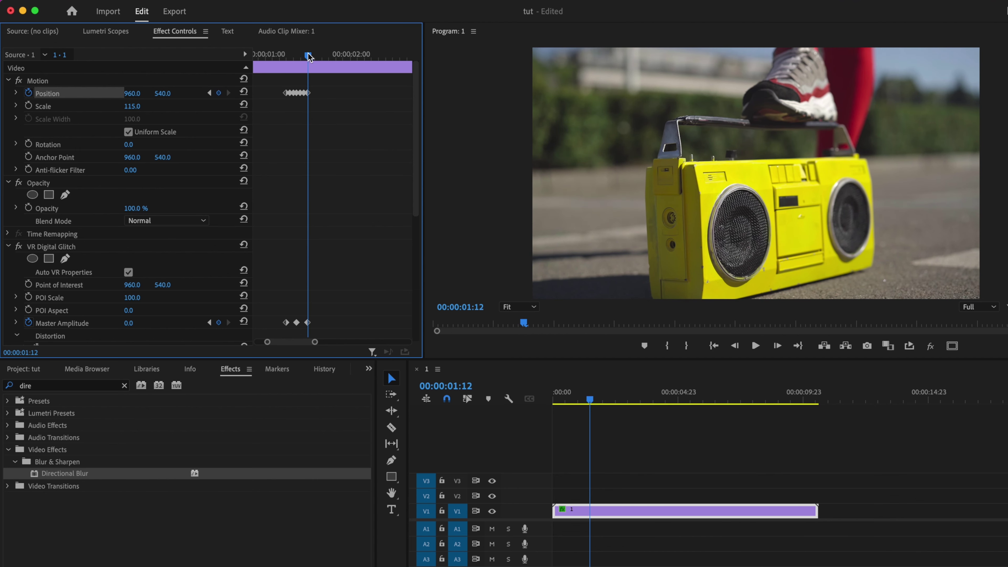
pyautogui.press('space')
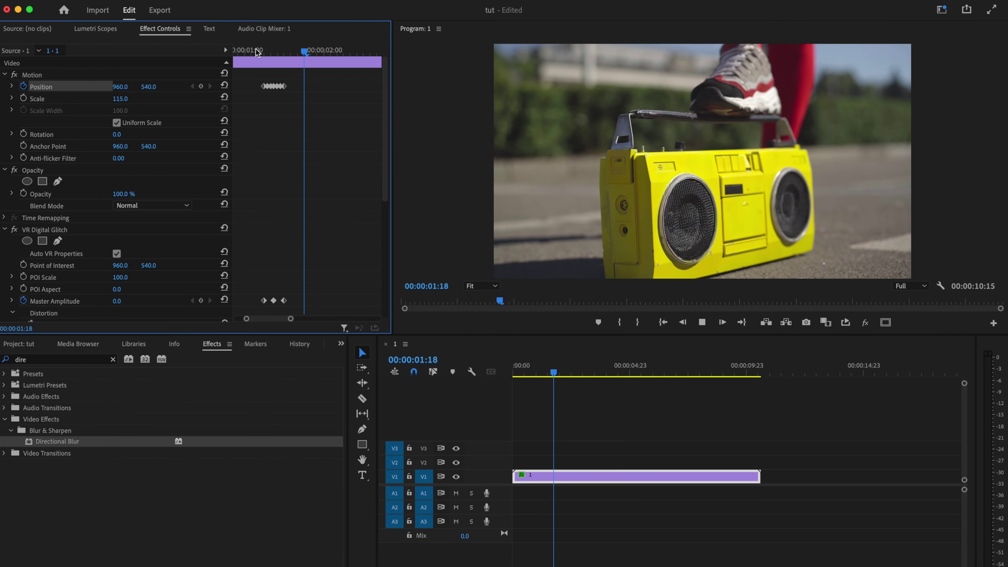
pyautogui.press('space')
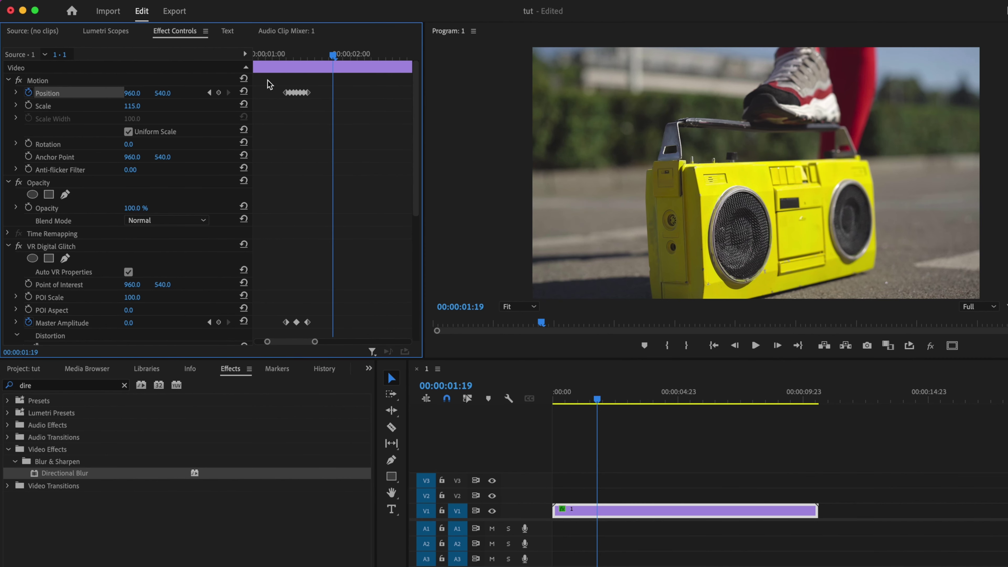
# Step: Copy the Position, Master Amplitude and Blur Length keyframes of the first burst
pyautogui.moveTo(268, 81); pyautogui.dragTo(331, 345)
pyautogui.scroll(-5, 319, 278)
pyautogui.moveTo(278, 287); pyautogui.dragTo(339, 328)
pyautogui.rightClick(304, 315)
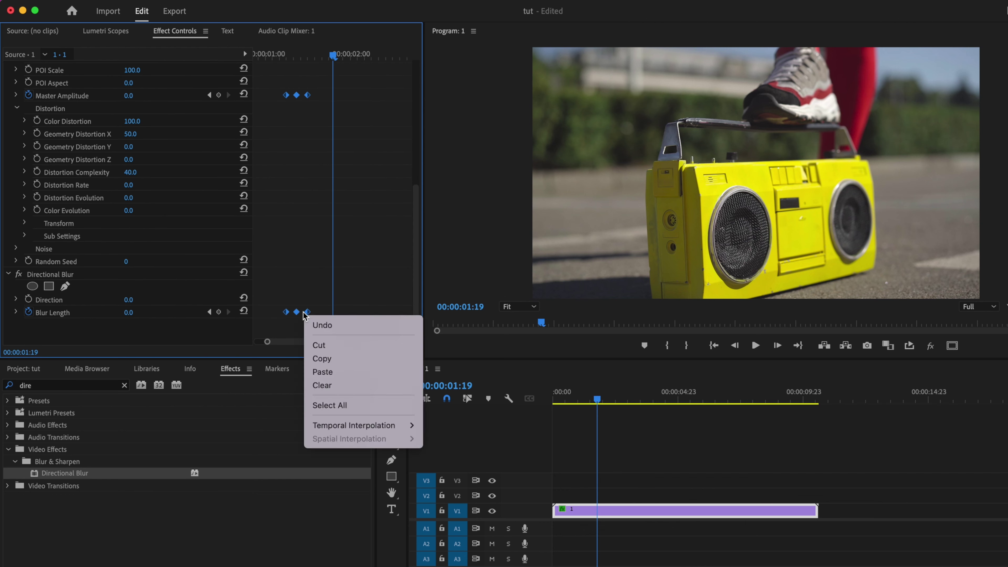
pyautogui.click(330, 360)
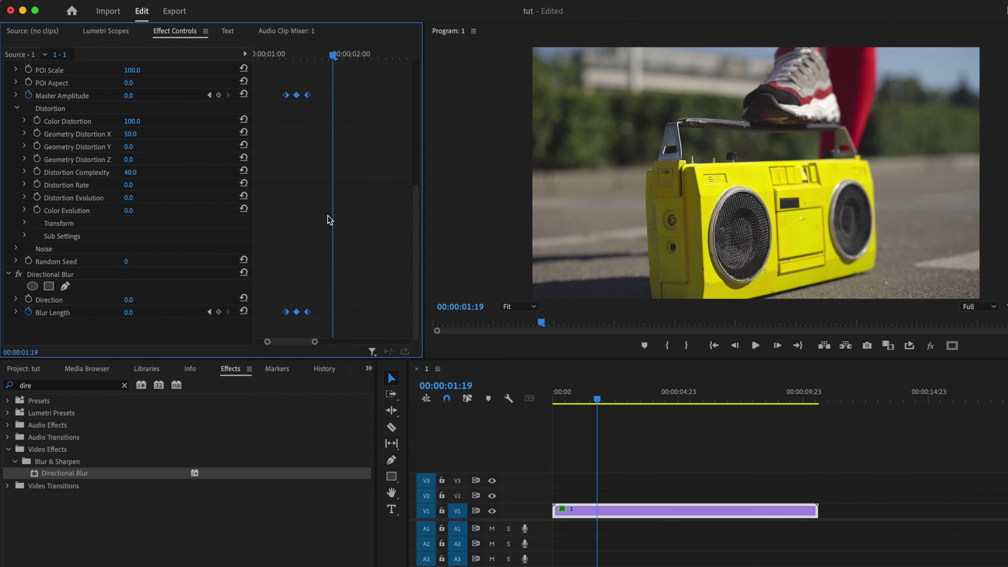
# Step: Paste the copied keyframes at 00:00:02:05
pyautogui.moveTo(335, 58); pyautogui.dragTo(372, 61)
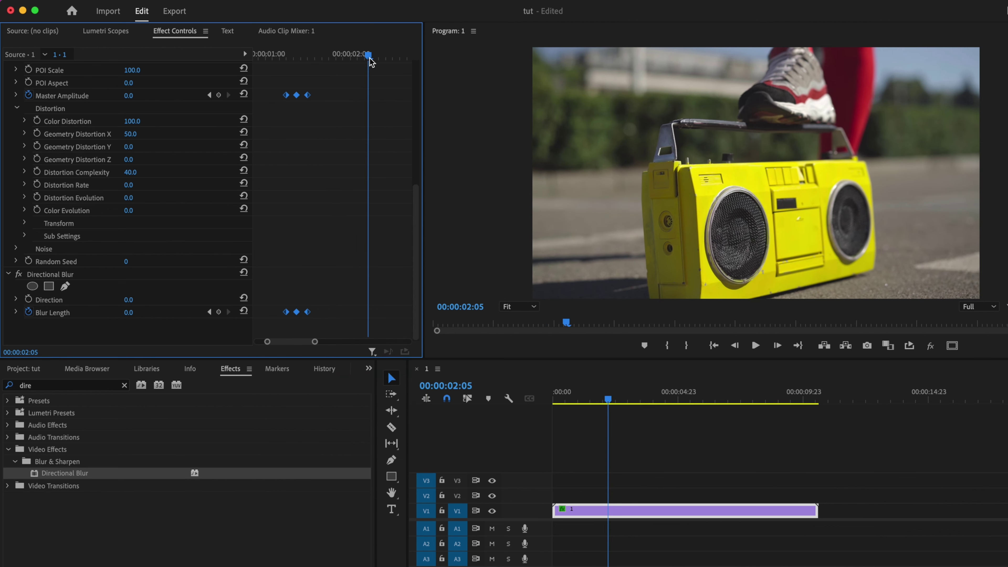
pyautogui.rightClick(384, 122)
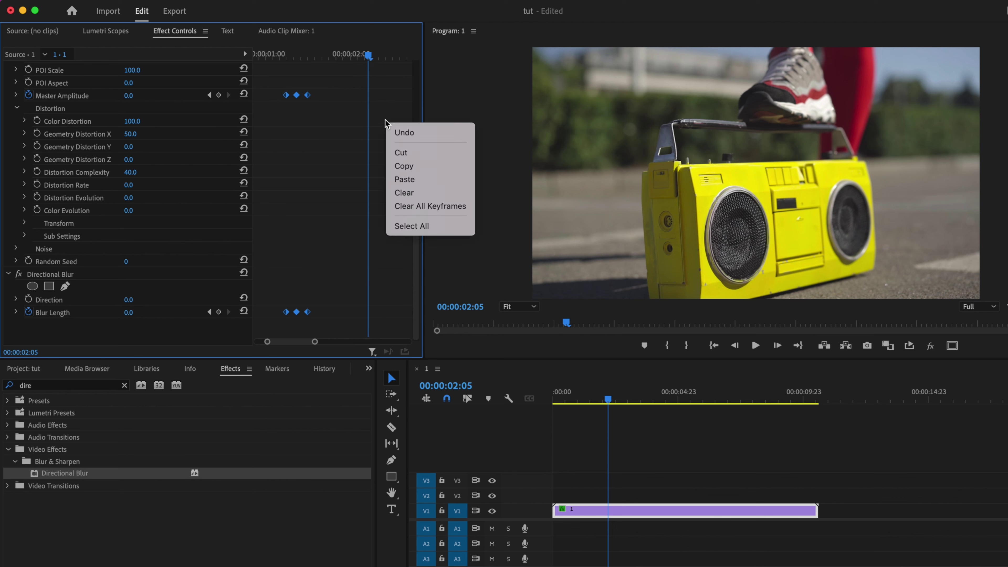
pyautogui.click(413, 180)
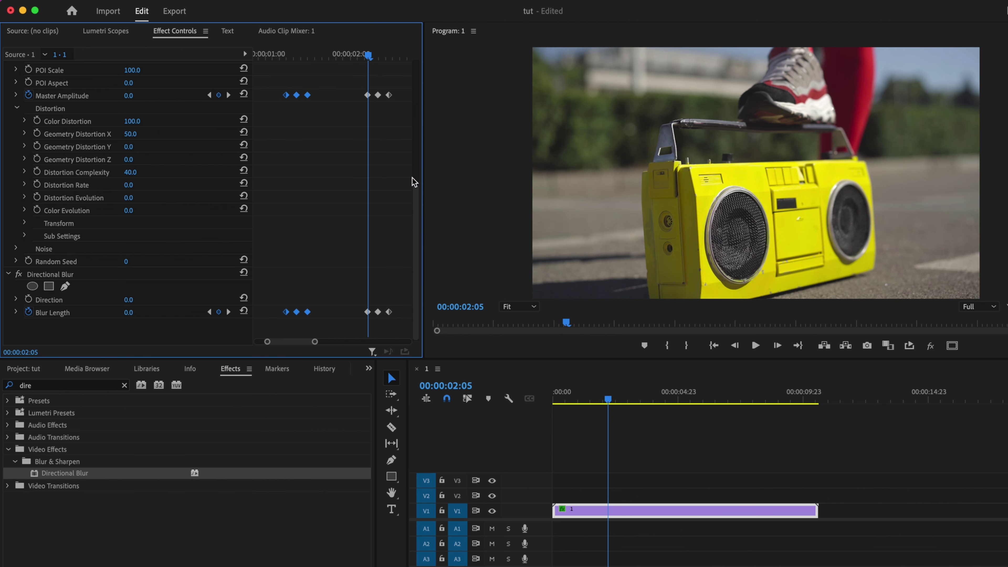
pyautogui.scroll(10, 381, 215)
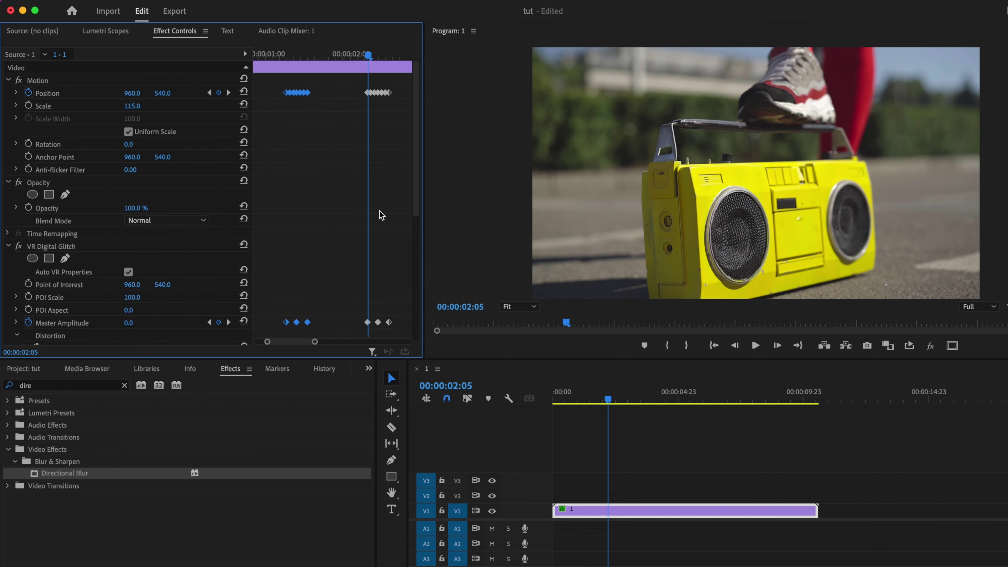
# Step: Step through the pasted Position keyframes from 02:04, nudging the image upward at one of them
pyautogui.scroll(2, 334, 59)
pyautogui.click(334, 59)
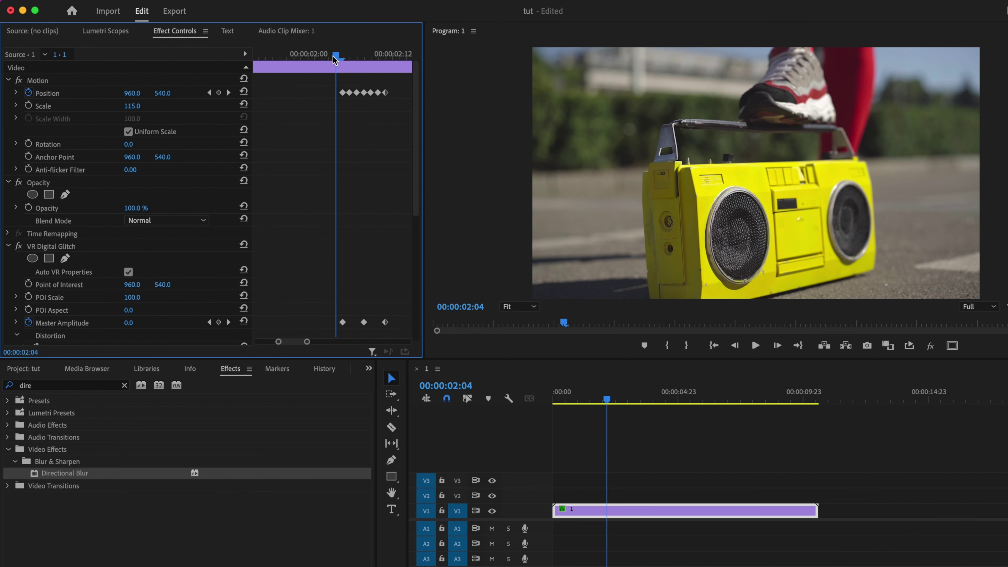
pyautogui.click(229, 92)
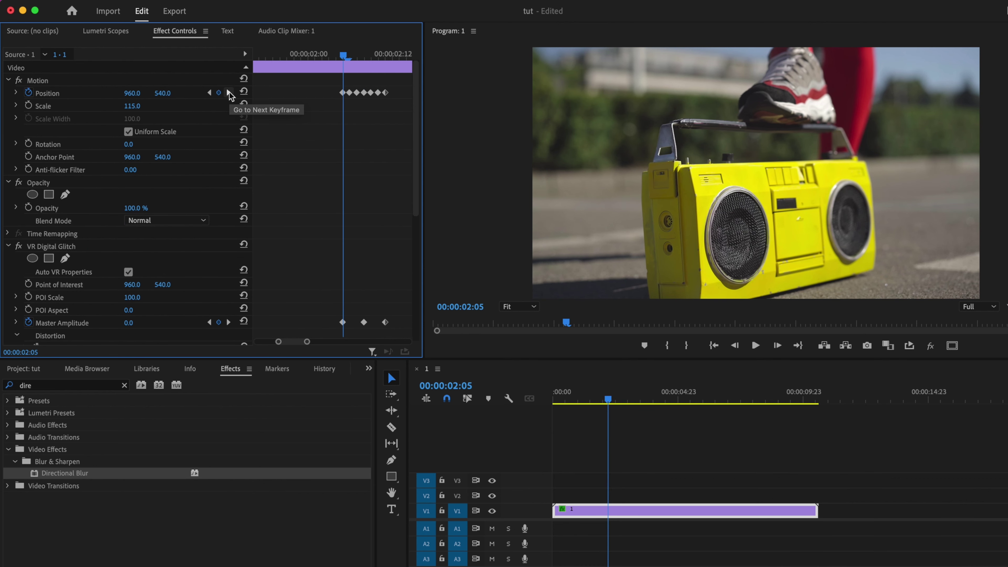
pyautogui.click(228, 92)
pyautogui.moveTo(162, 93); pyautogui.dragTo(169, 93)
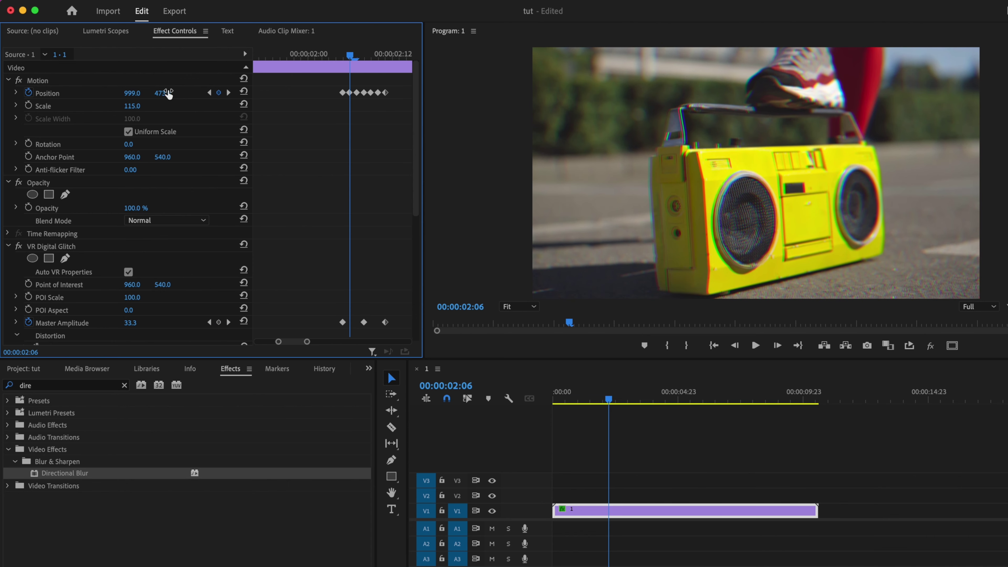
pyautogui.click(229, 93)
pyautogui.click(228, 92)
pyautogui.click(228, 93)
pyautogui.click(228, 92)
pyautogui.click(228, 92)
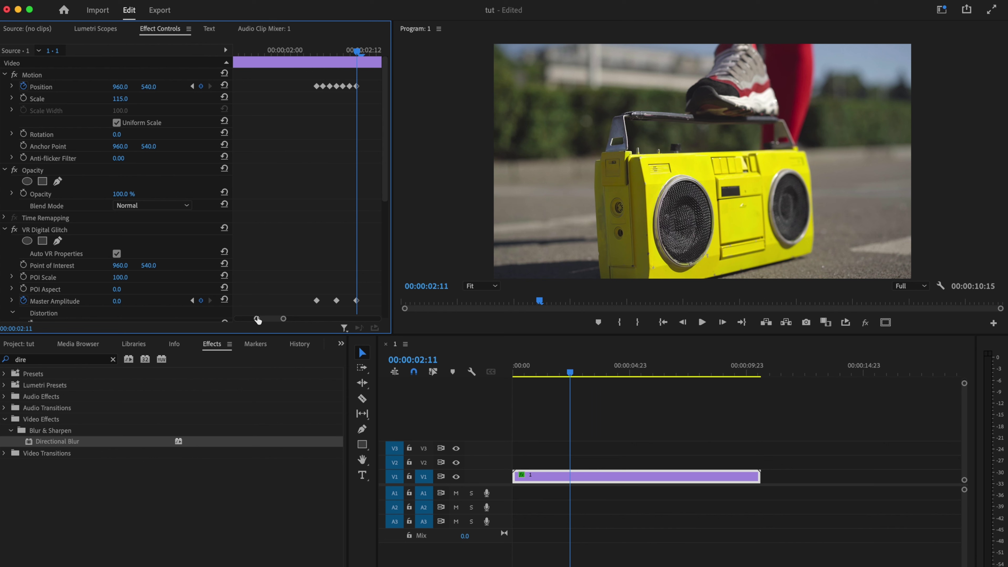
pyautogui.moveTo(275, 51); pyautogui.dragTo(245, 54)
pyautogui.press('space')
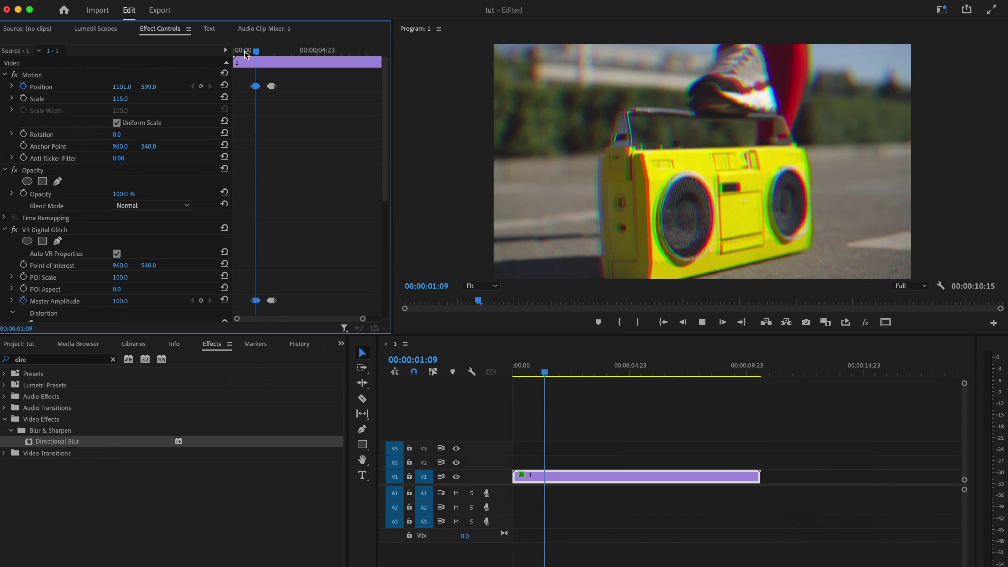
pyautogui.press('space')
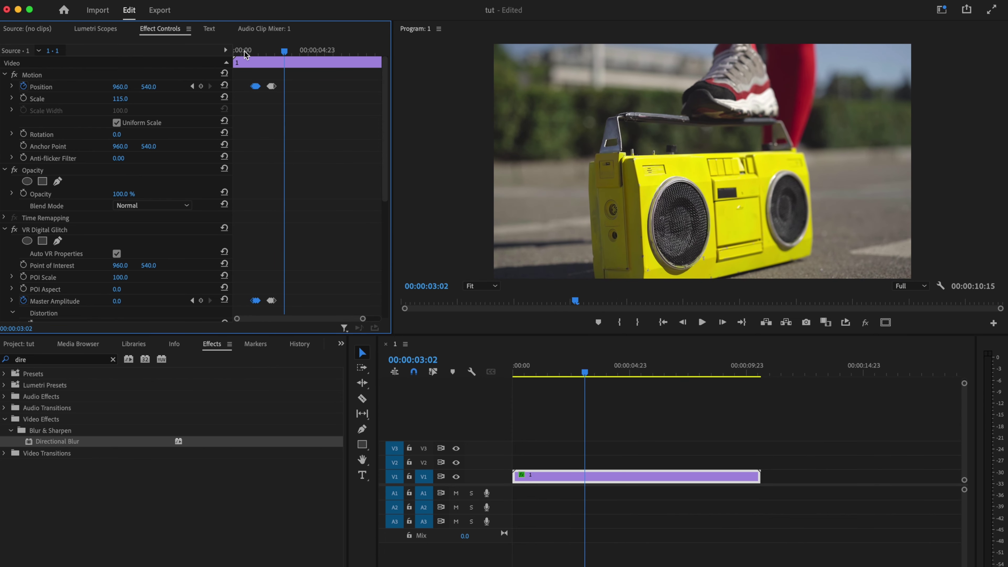